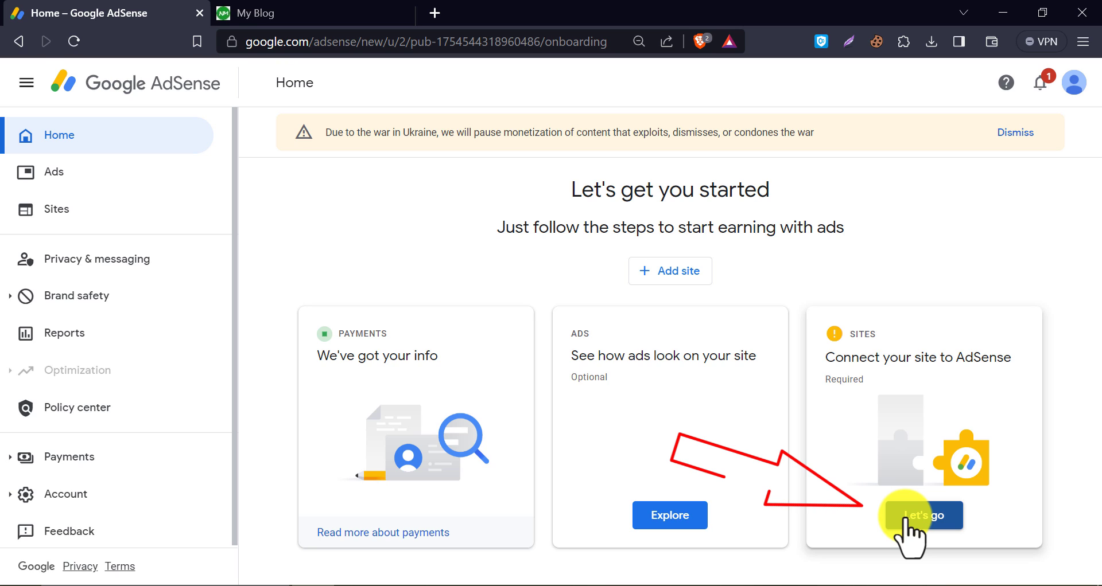
# - Start adding a site and copy the blog's domain wpwiki.xyz from its address bar
pyautogui.click(905, 517)
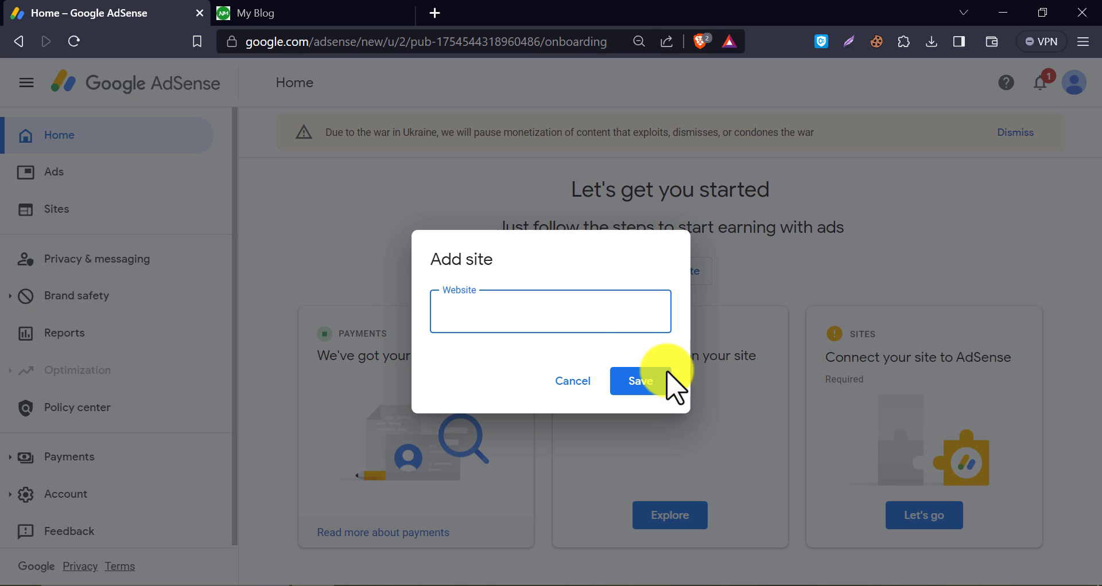
pyautogui.click(313, 13)
pyautogui.click(304, 42)
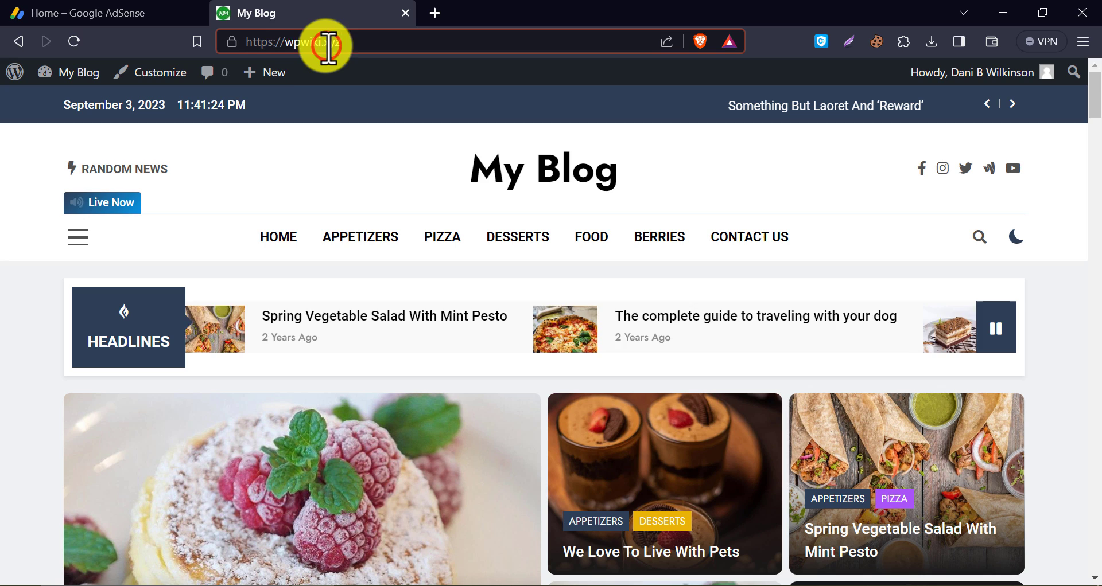
pyautogui.moveTo(291, 42); pyautogui.dragTo(459, 35)
pyautogui.rightClick(310, 46)
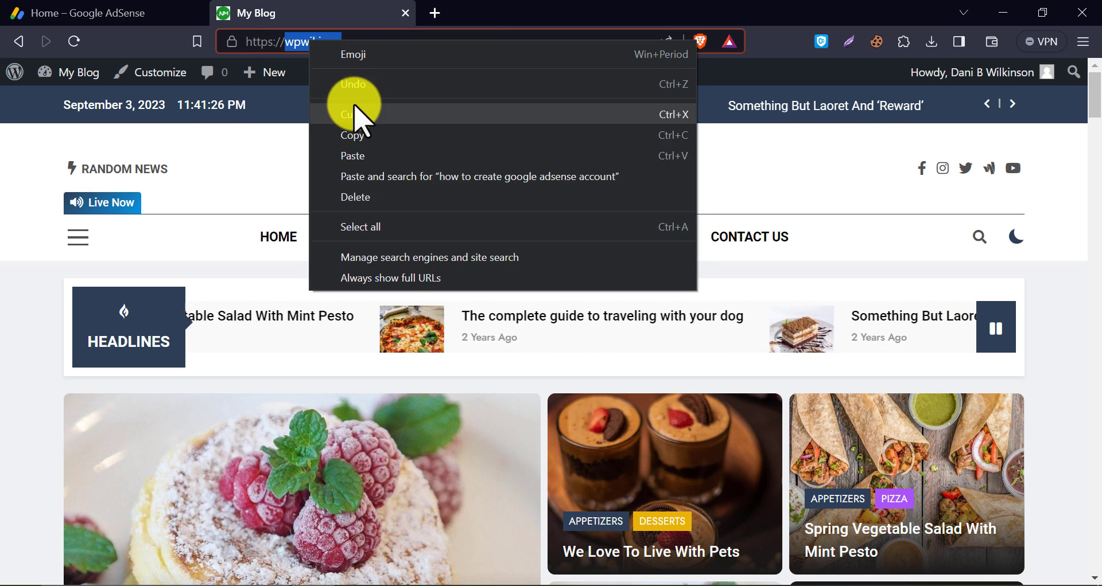
pyautogui.click(356, 138)
# - Paste wpwiki.xyz into the AdSense Website field and save the site
pyautogui.click(119, 13)
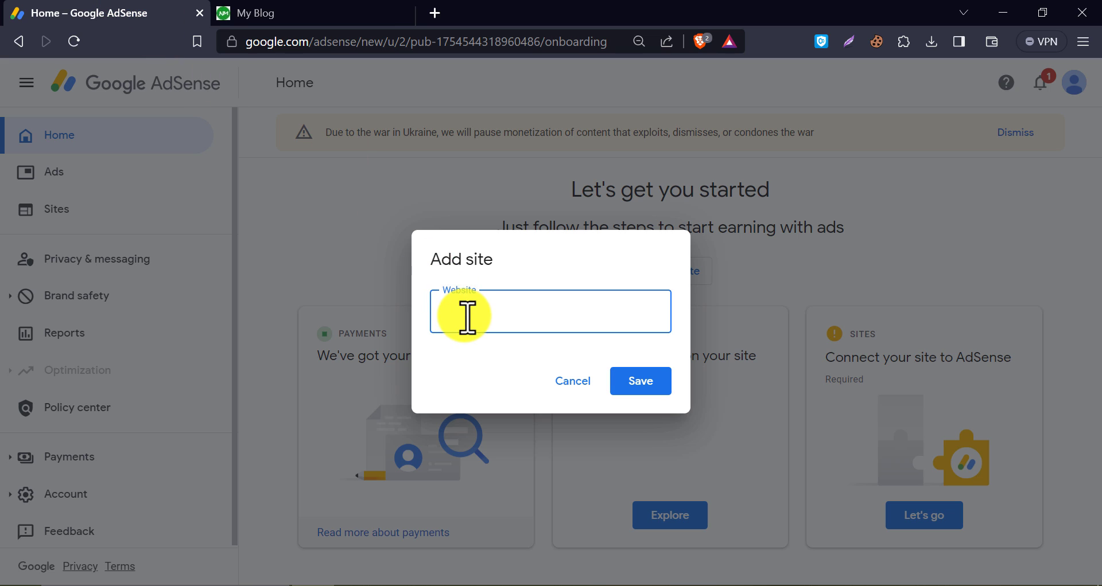
pyautogui.rightClick(463, 317)
pyautogui.click(508, 210)
pyautogui.click(634, 382)
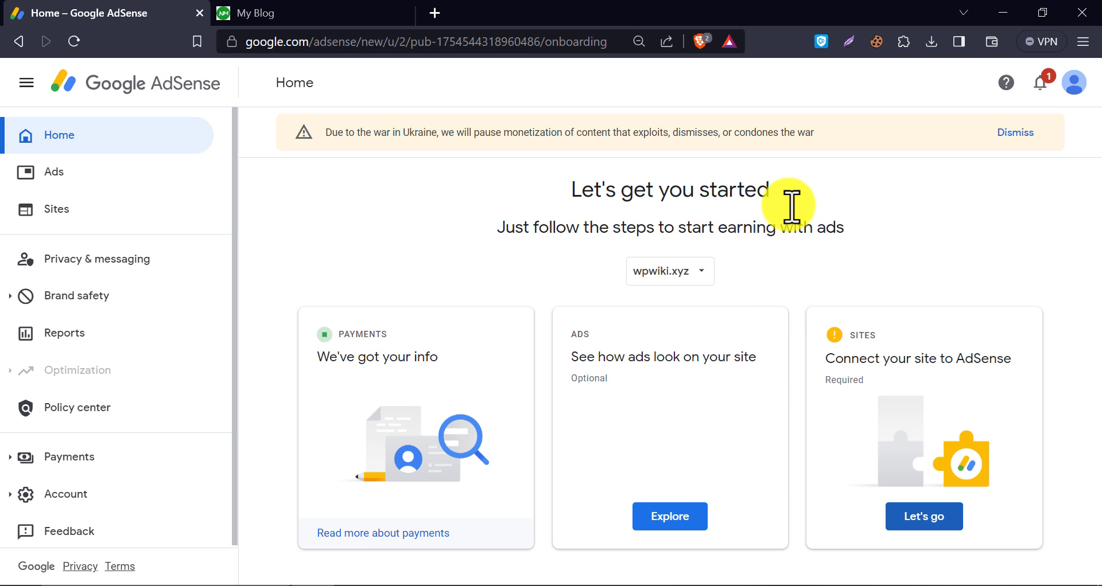
# - Open the wpwiki.xyz connection page with AdSense code snippet as the verification method
pyautogui.click(669, 275)
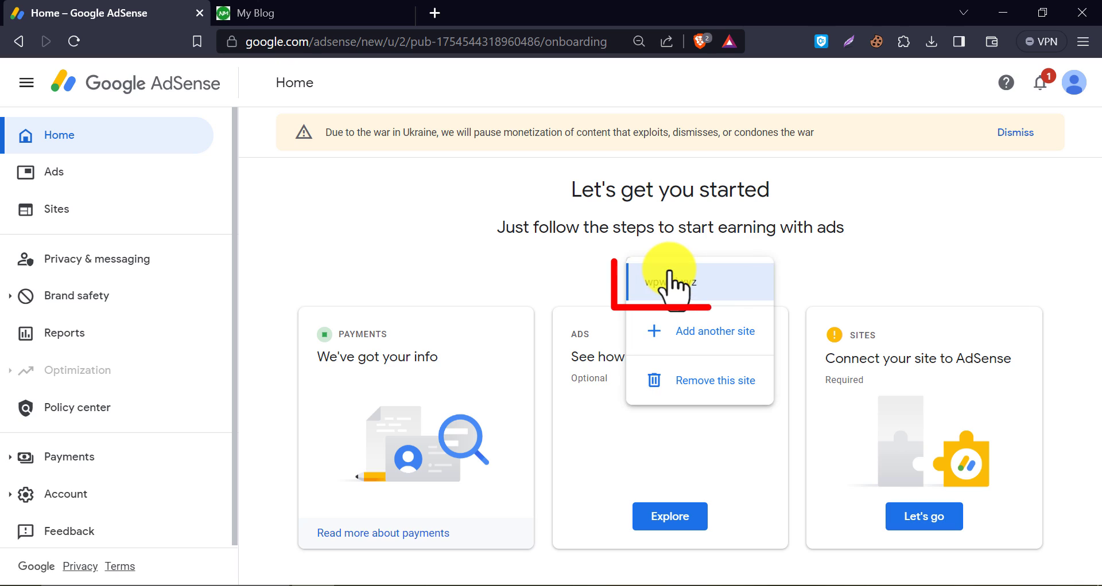
pyautogui.click(824, 270)
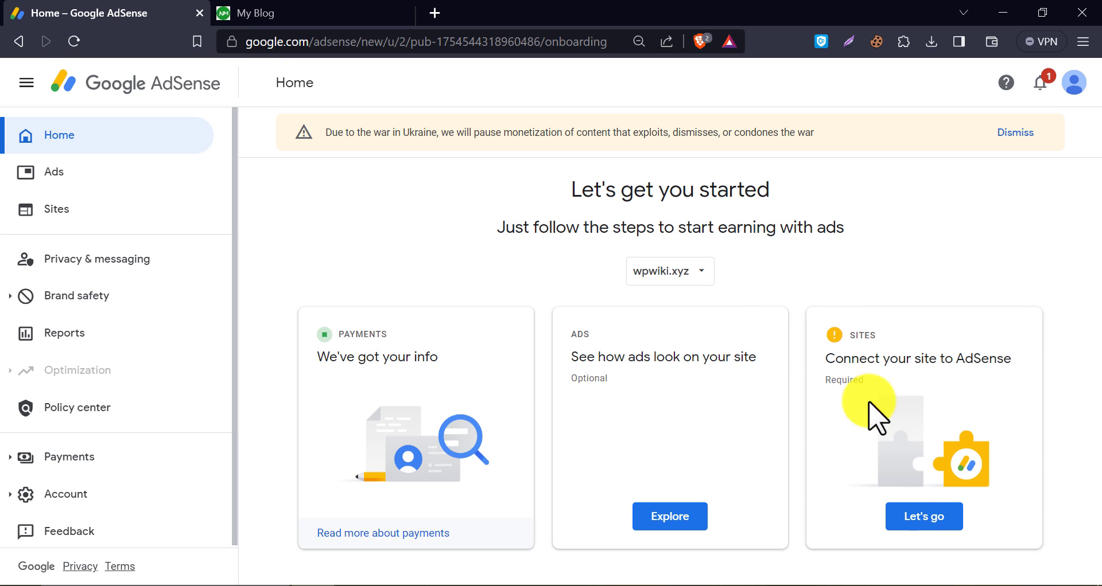
pyautogui.click(921, 524)
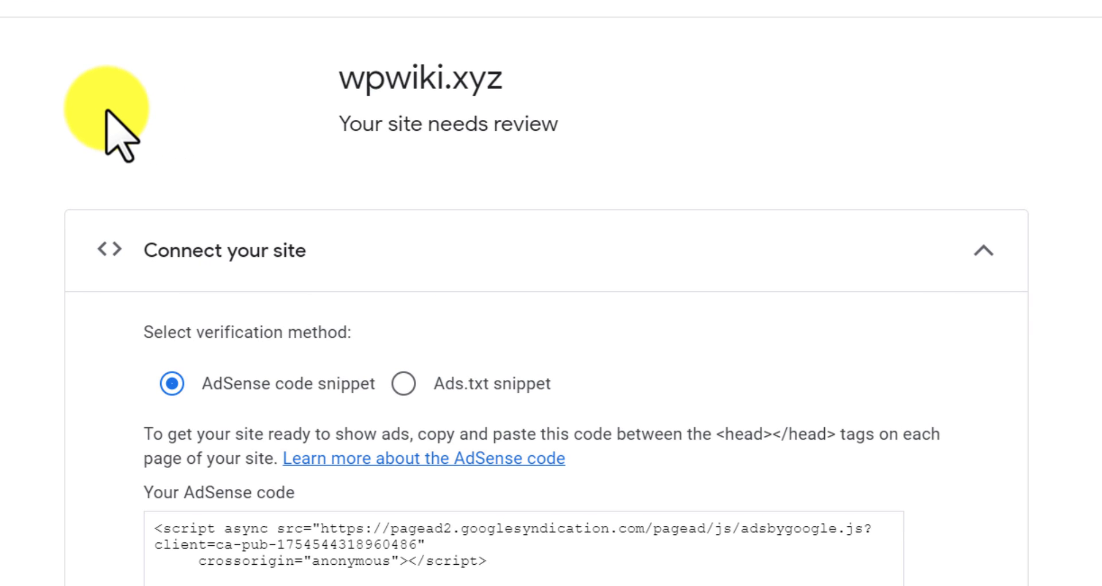
pyautogui.scroll(-3, 91, 235)
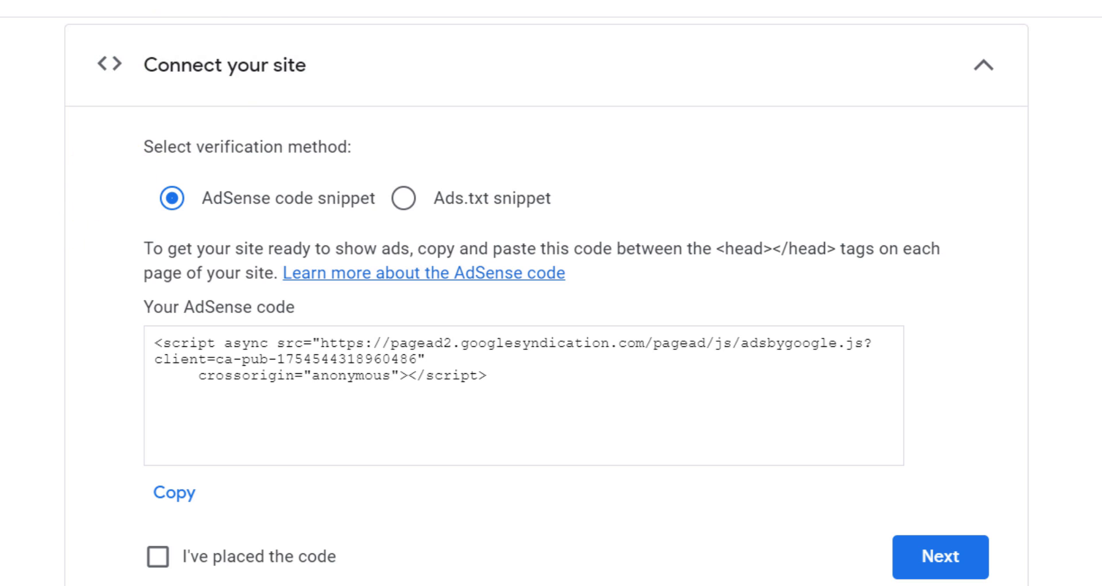
pyautogui.click(422, 202)
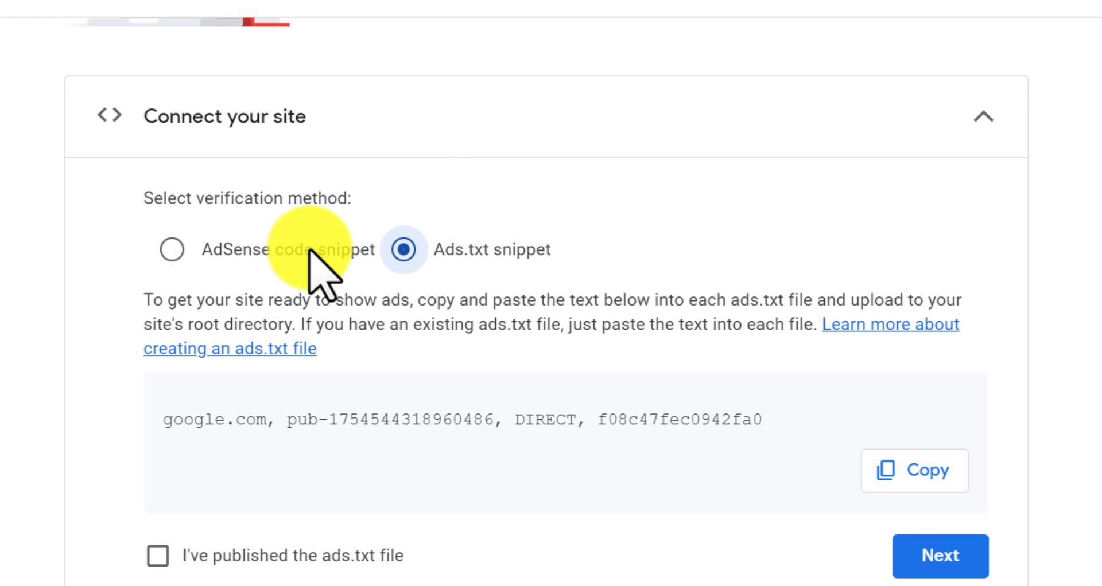
pyautogui.click(172, 250)
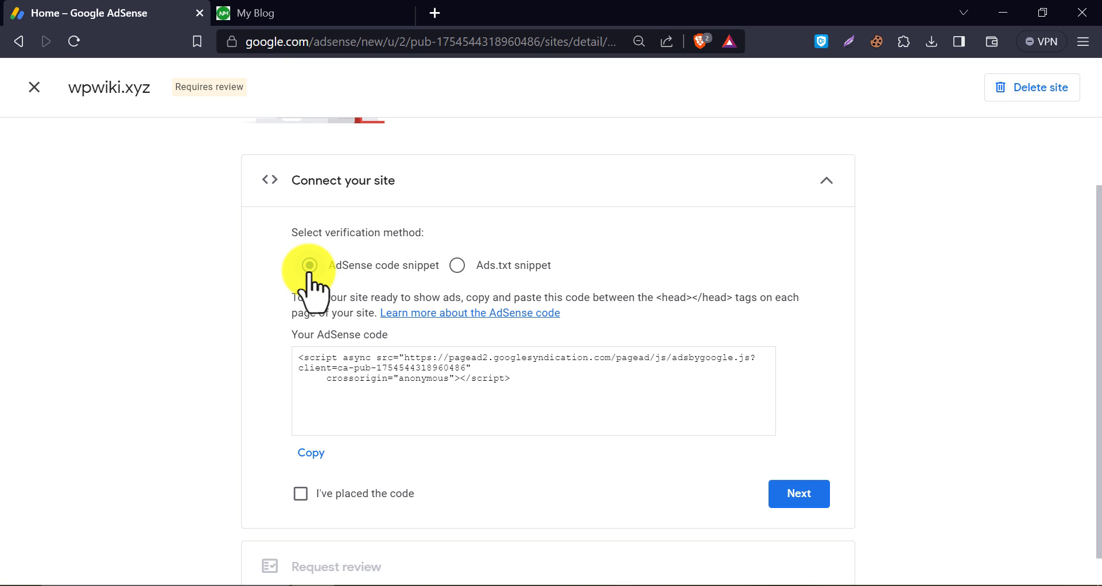
# - From WordPress Add New plugins, search 'hea' and install and activate Header Footer Code Manager
pyautogui.click(315, 12)
pyautogui.moveTo(67, 74)
pyautogui.click(64, 100)
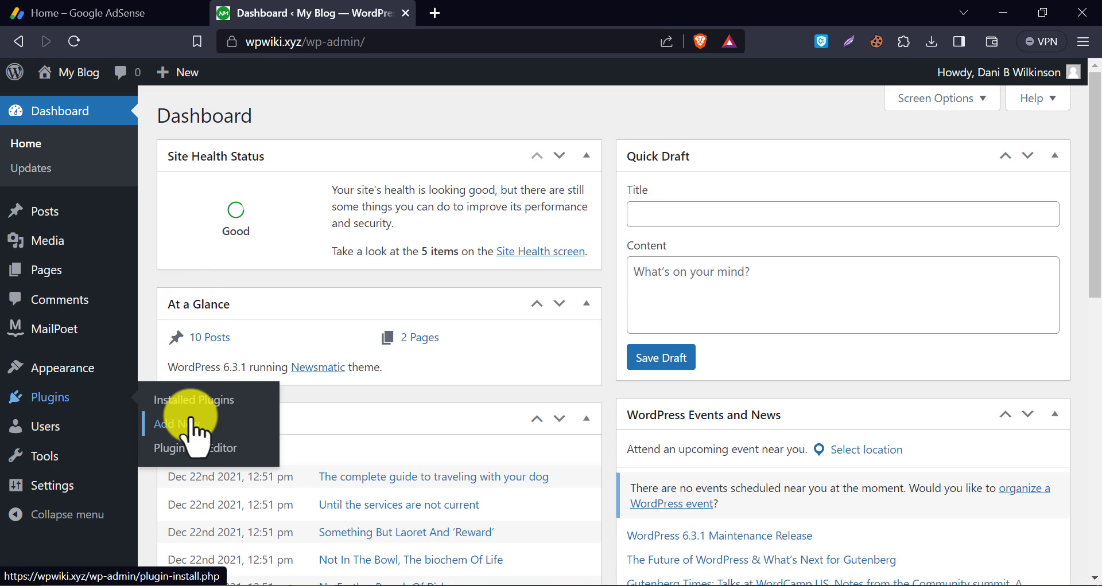
pyautogui.click(197, 430)
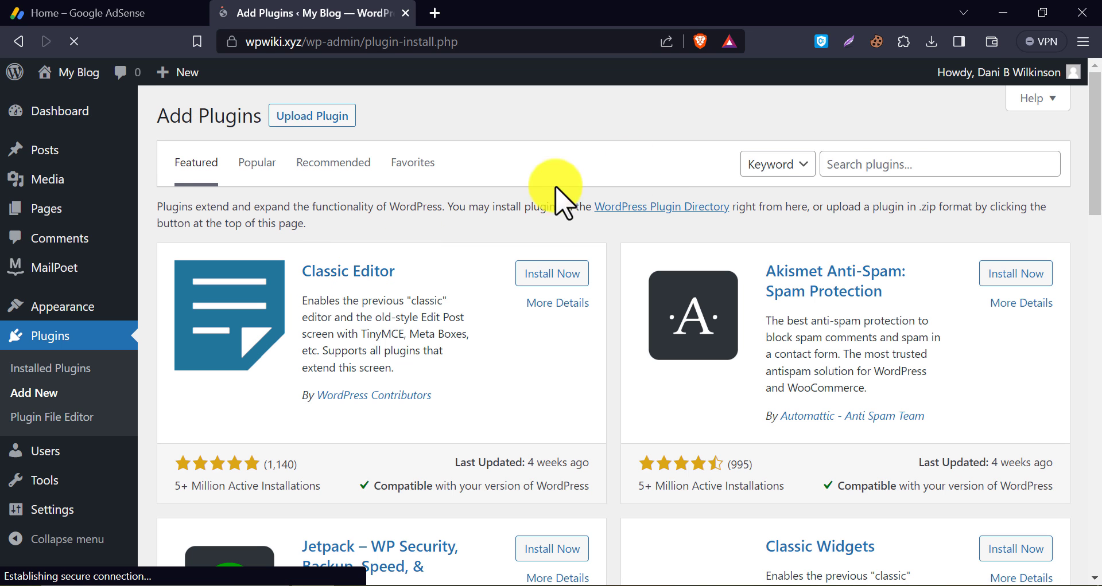
pyautogui.click(881, 165)
pyautogui.write('header footer')
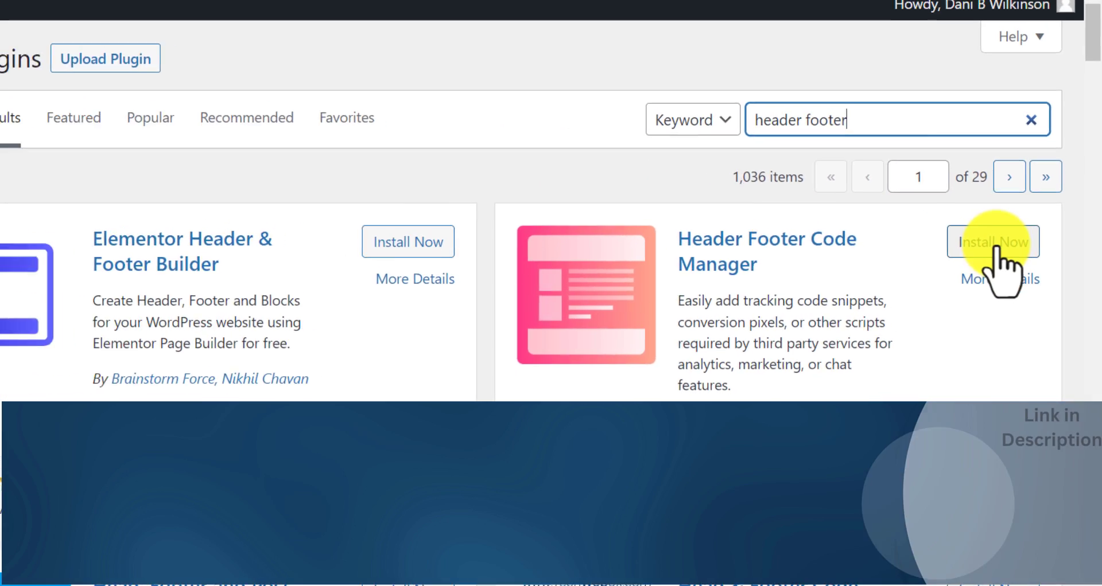
pyautogui.click(959, 214)
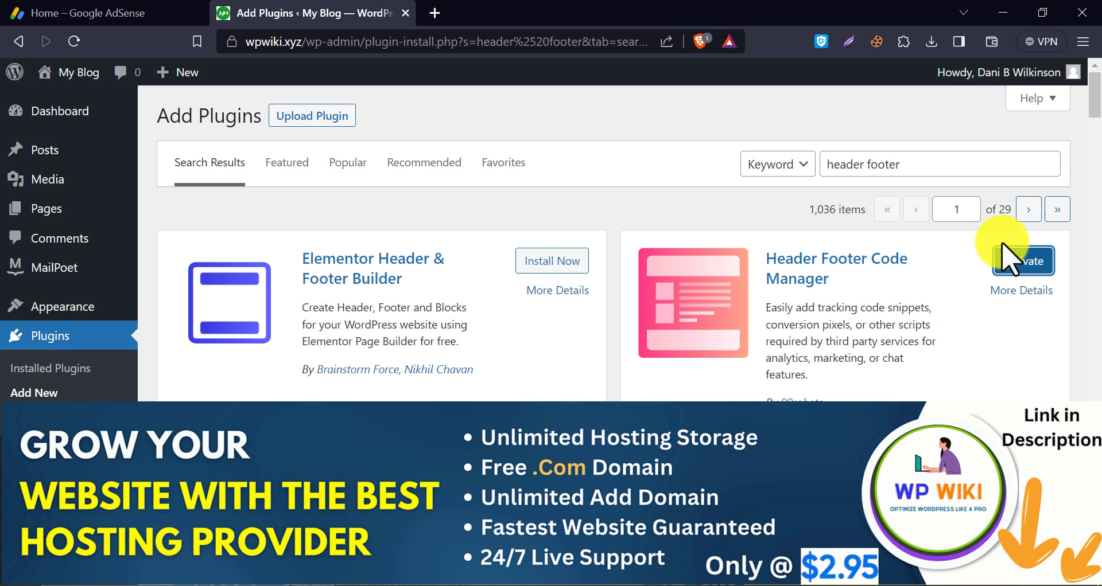
pyautogui.click(1007, 265)
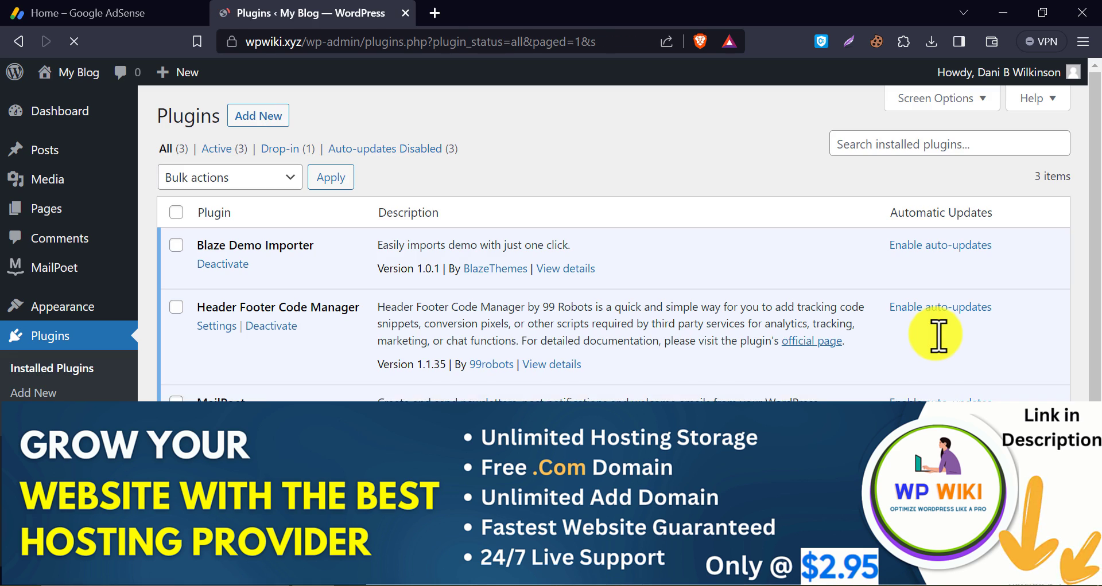
# - Copy the AdSense code snippet from the AdSense site page
pyautogui.scroll(-1, 222, 378)
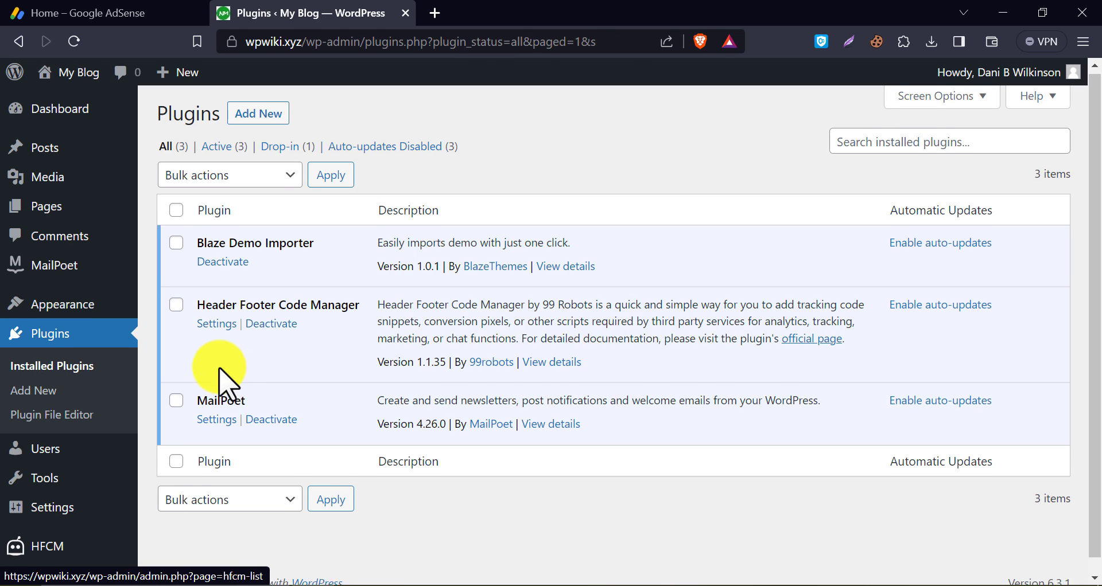
pyautogui.moveTo(57, 534)
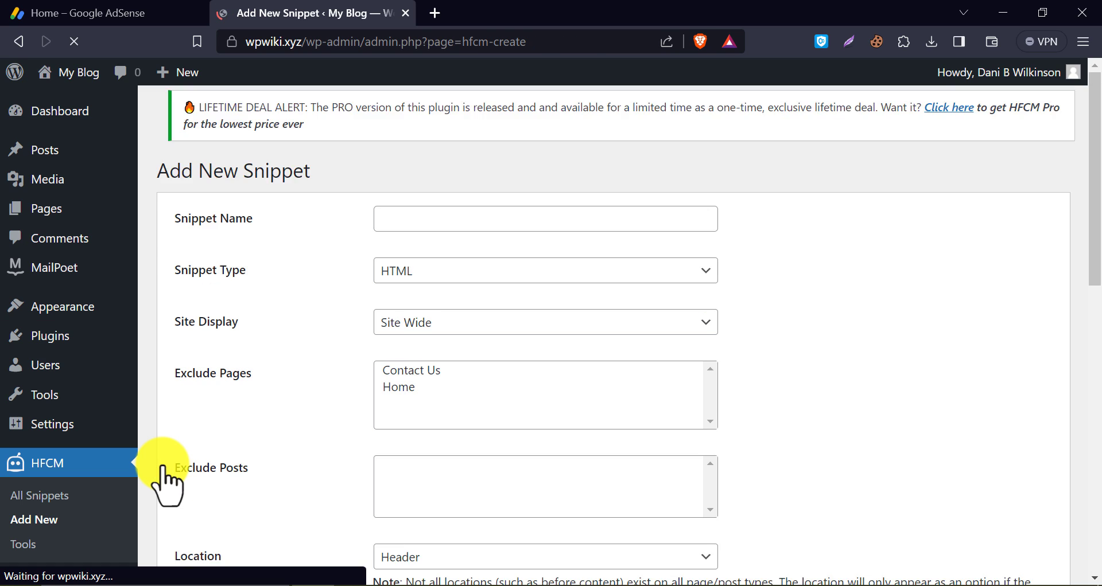
pyautogui.click(183, 13)
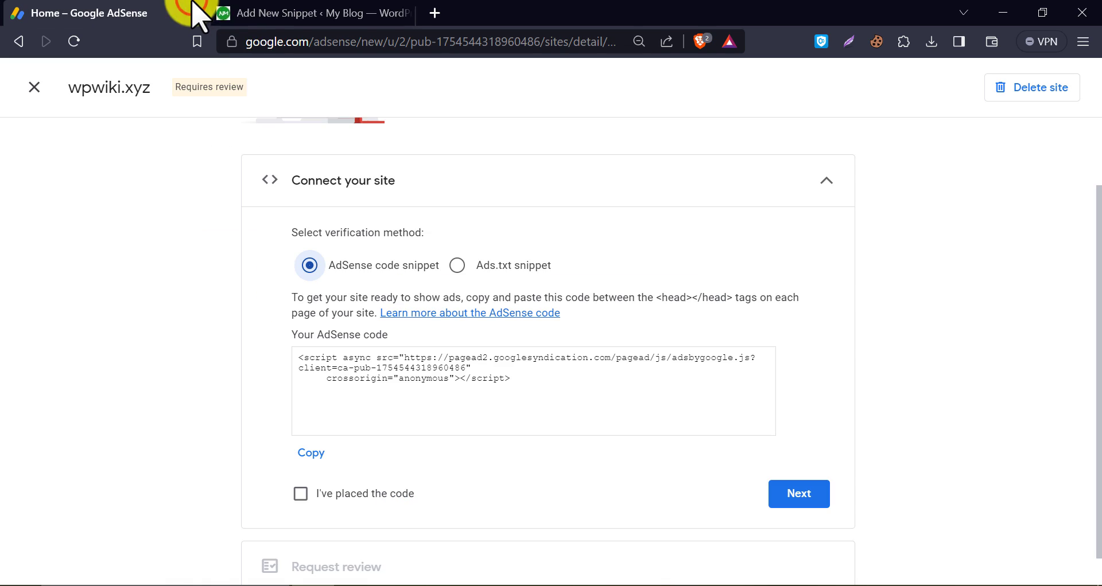
pyautogui.click(305, 455)
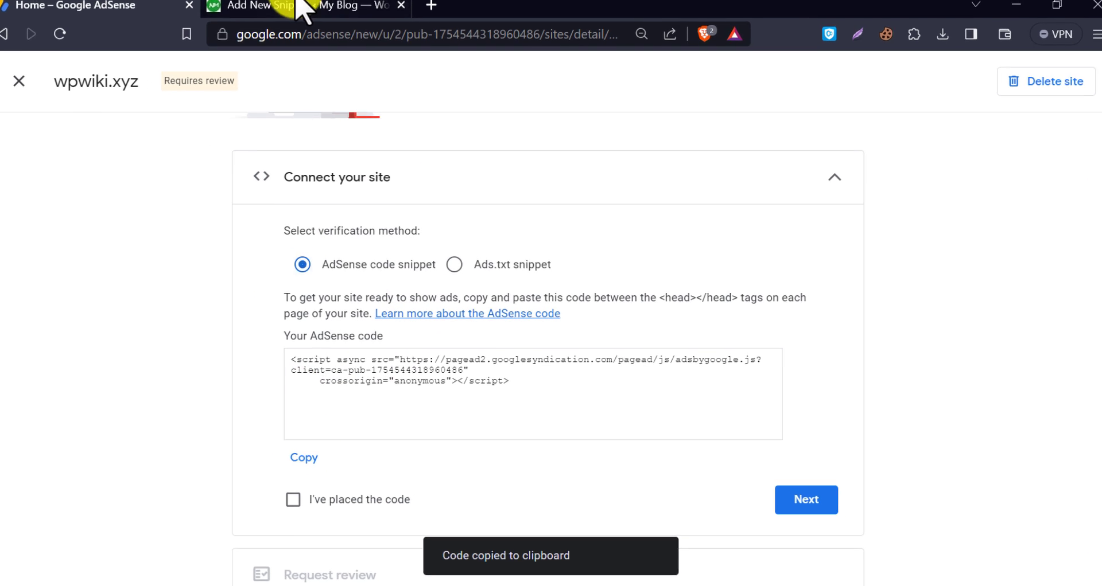
pyautogui.click(315, 11)
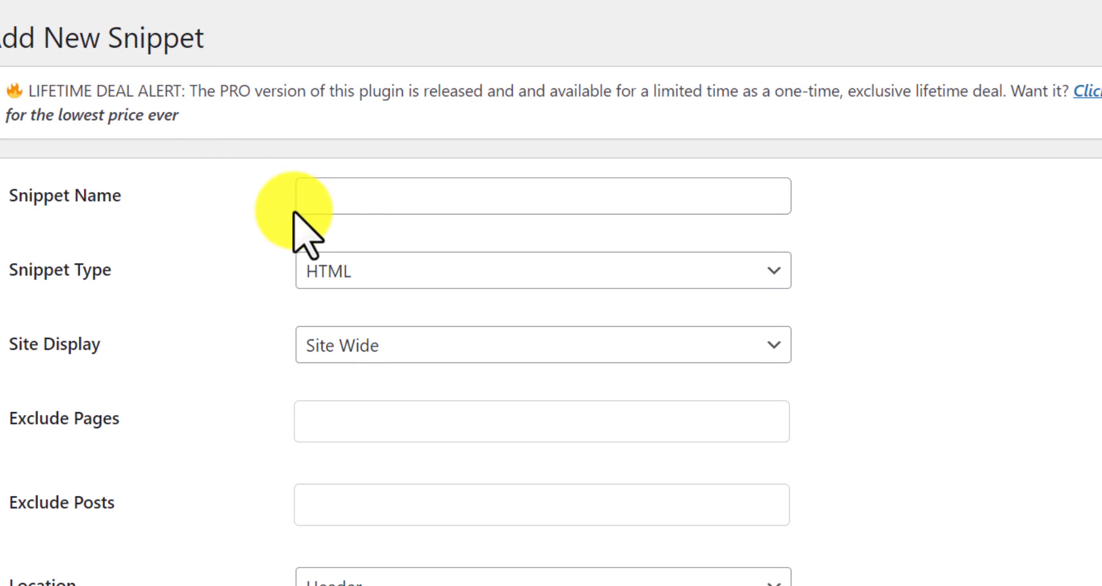
# - Name the new HFCM snippet 'Adsense Verify', fixing the misspelling
pyautogui.click(342, 211)
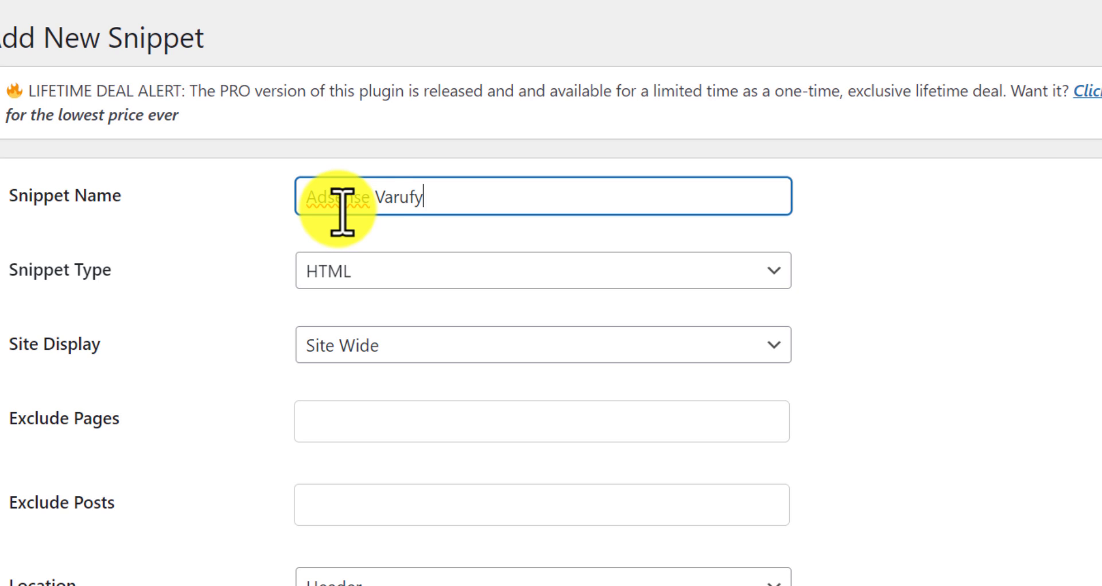
pyautogui.rightClick(402, 197)
pyautogui.click(453, 219)
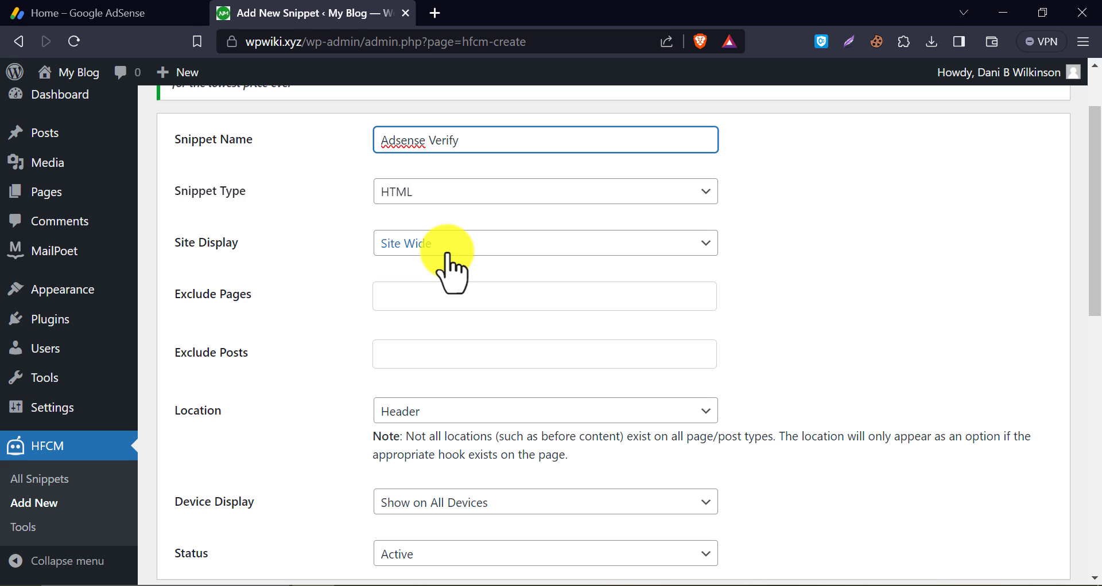
# - Paste the AdSense script into the snippet code area and save the snippet
pyautogui.scroll(-1, 462, 266)
pyautogui.scroll(-3, 435, 319)
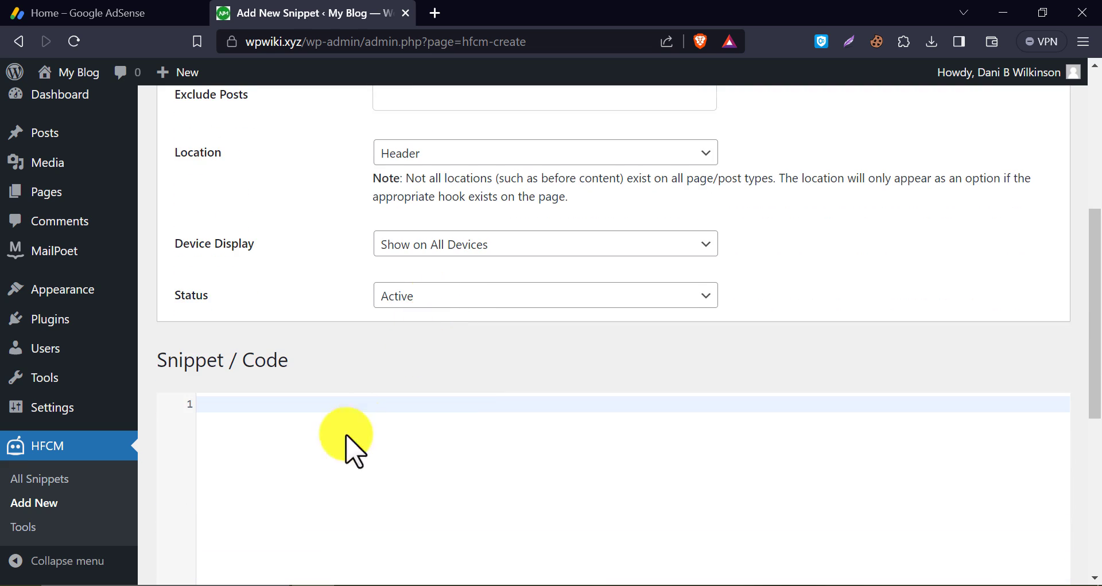
pyautogui.click(310, 444)
pyautogui.rightClick(226, 402)
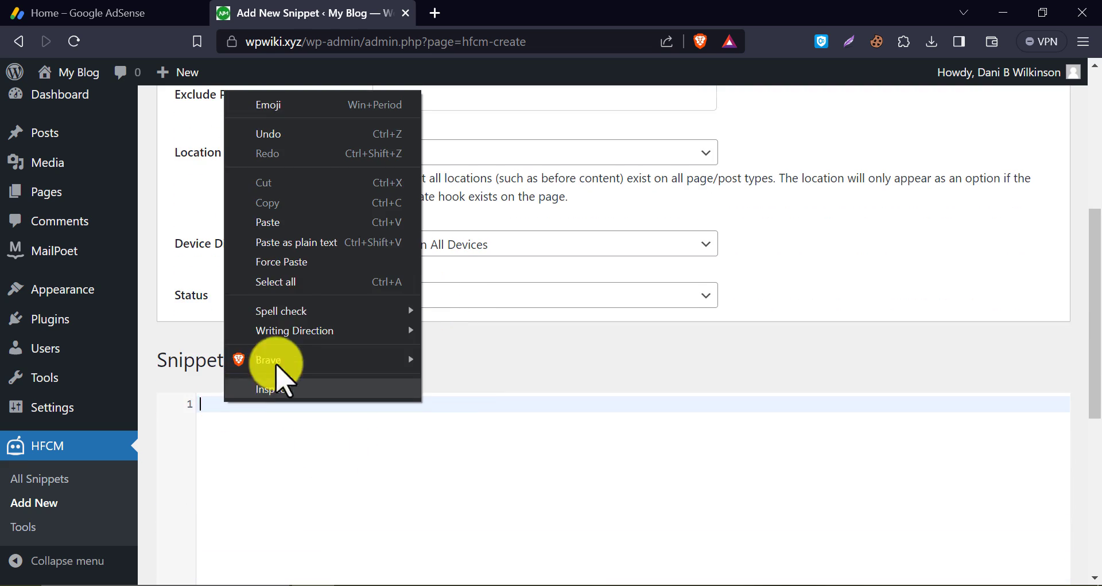
pyautogui.click(289, 222)
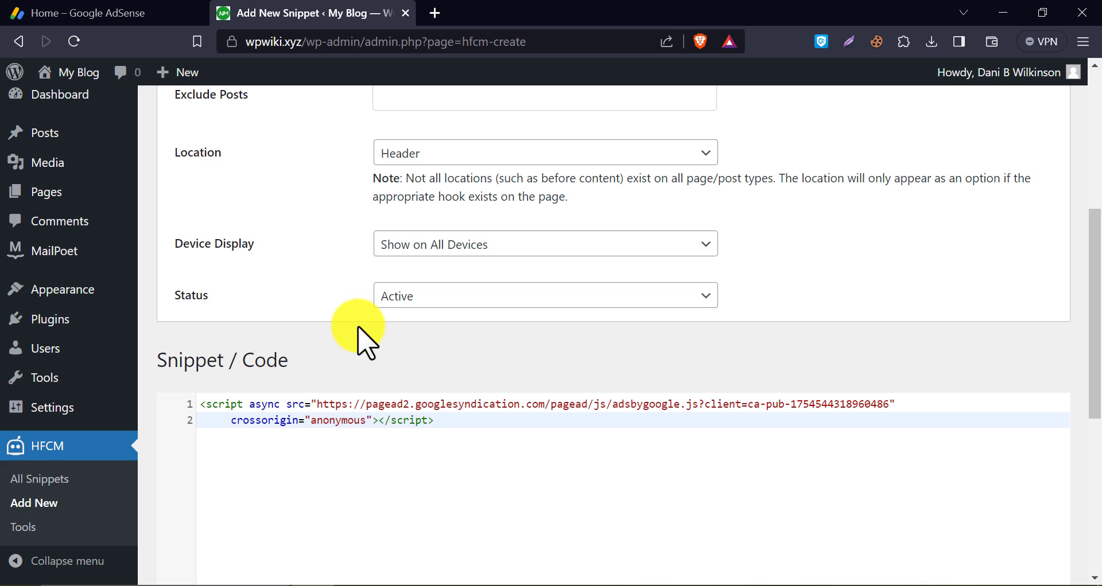
pyautogui.scroll(-5, 362, 344)
pyautogui.click(163, 555)
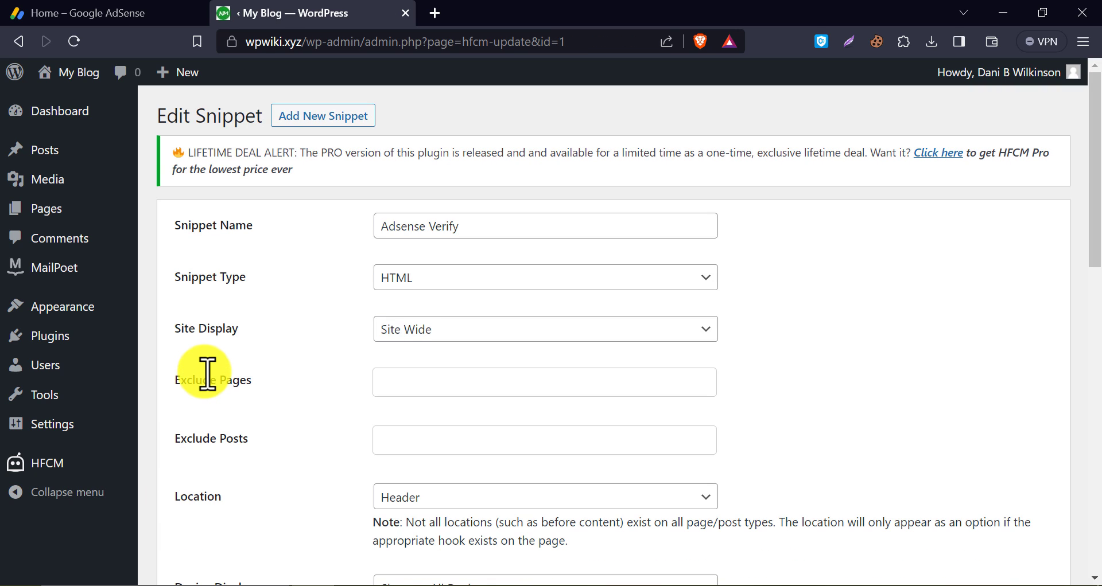
# - Confirm the code is placed on wpwiki.xyz and request a site review
pyautogui.click(33, 10)
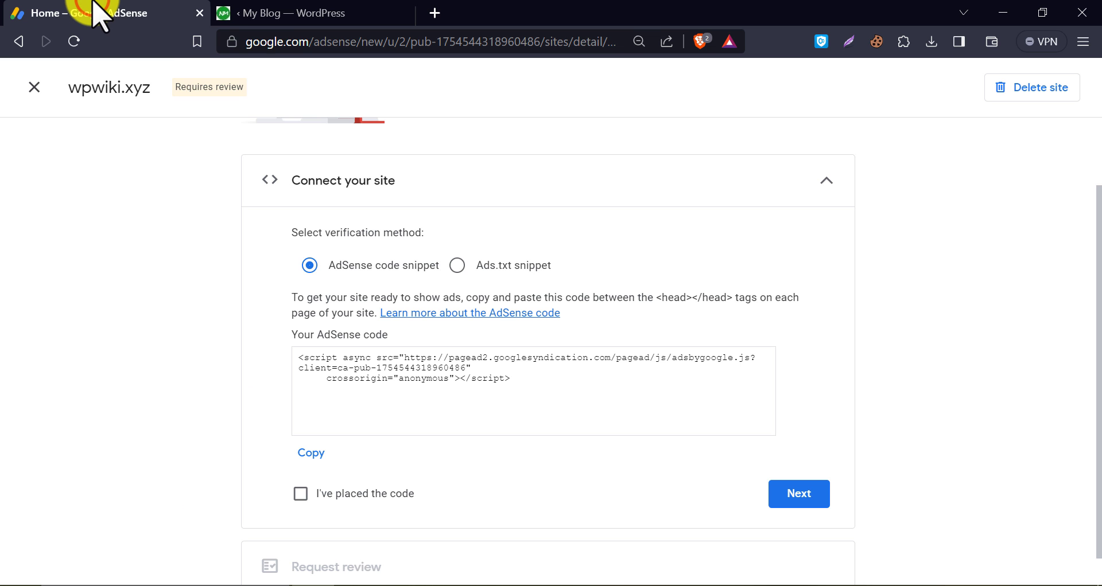
pyautogui.click(342, 495)
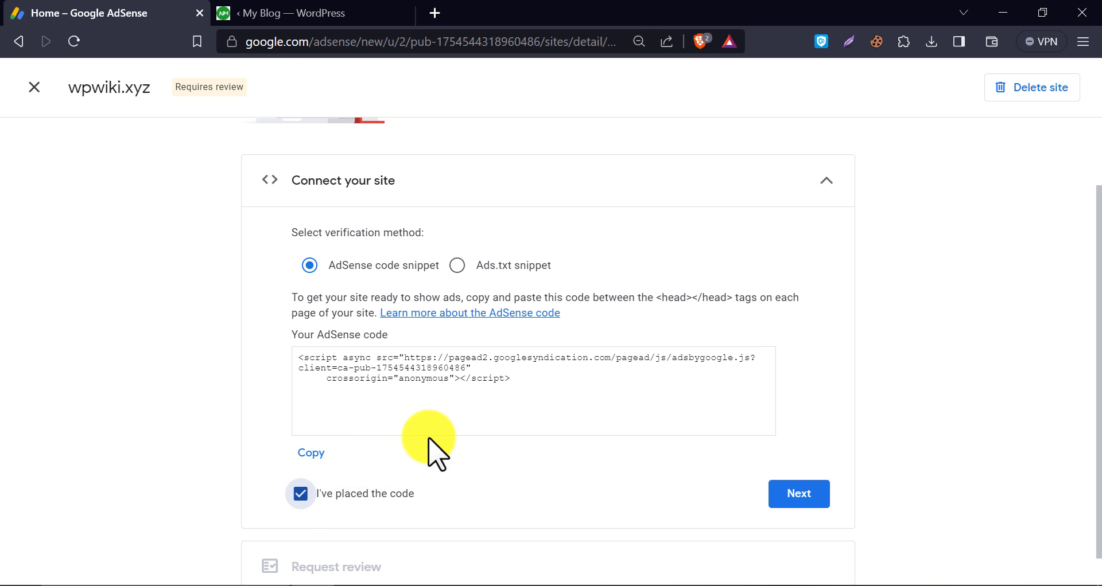
pyautogui.click(799, 500)
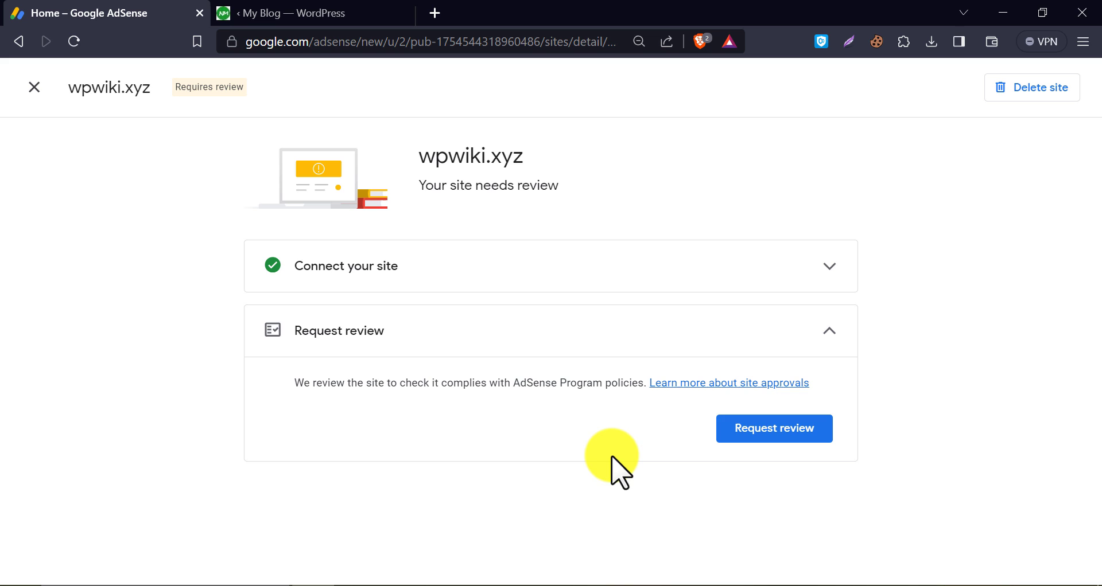
pyautogui.click(745, 436)
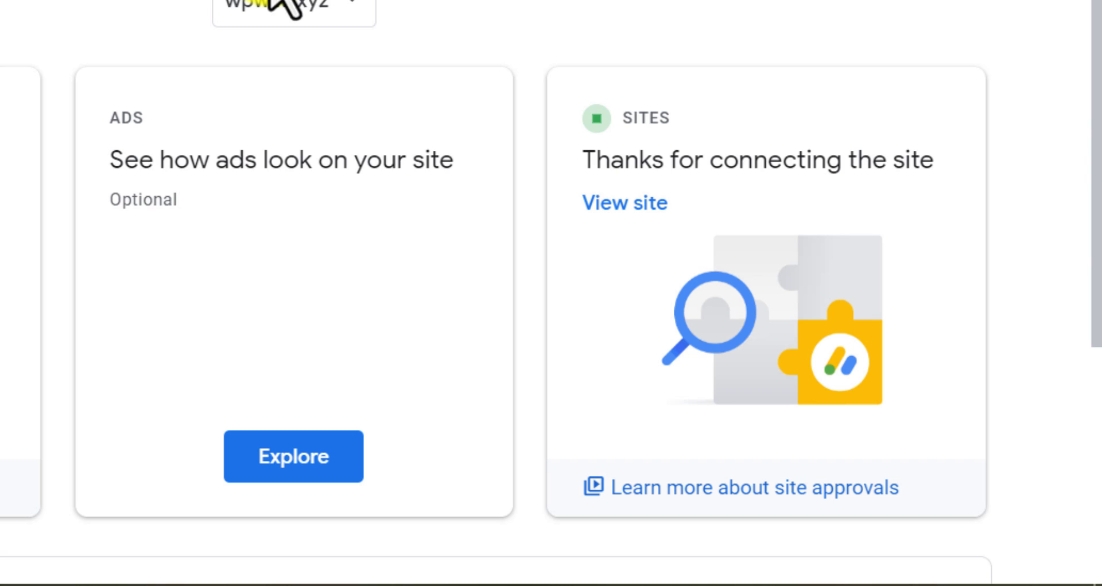
pyautogui.moveTo(580, 158); pyautogui.dragTo(959, 152)
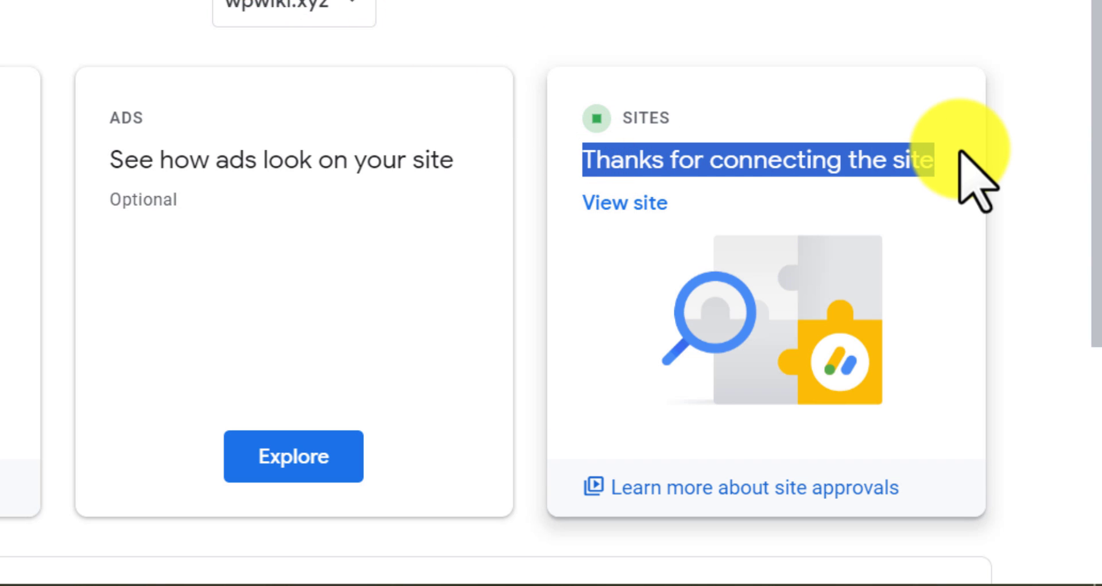
pyautogui.click(866, 45)
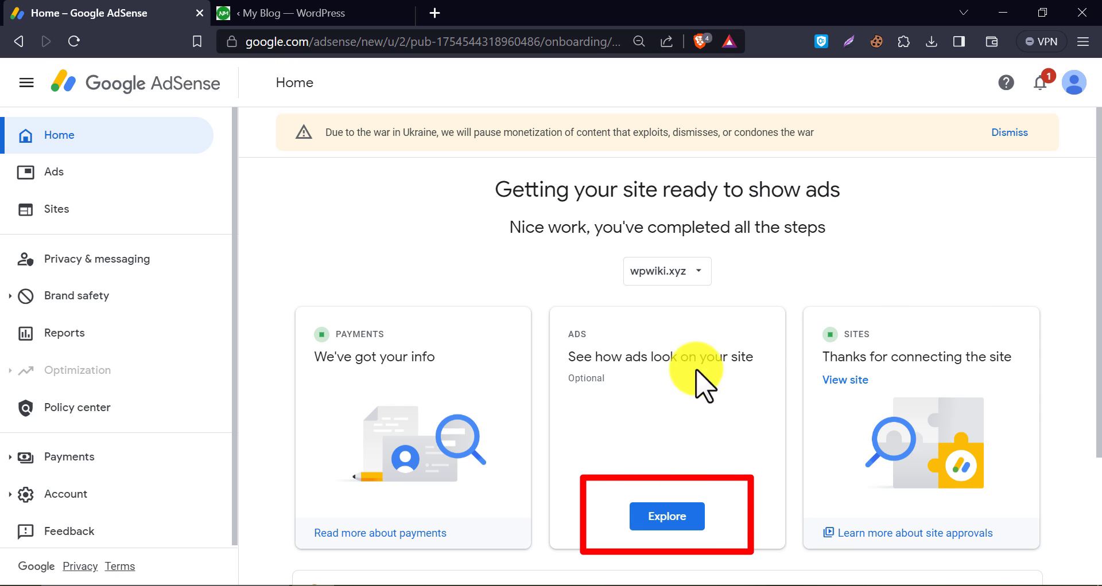
# - Open the wpwiki.xyz ad settings preview and switch auto ads on
pyautogui.click(663, 518)
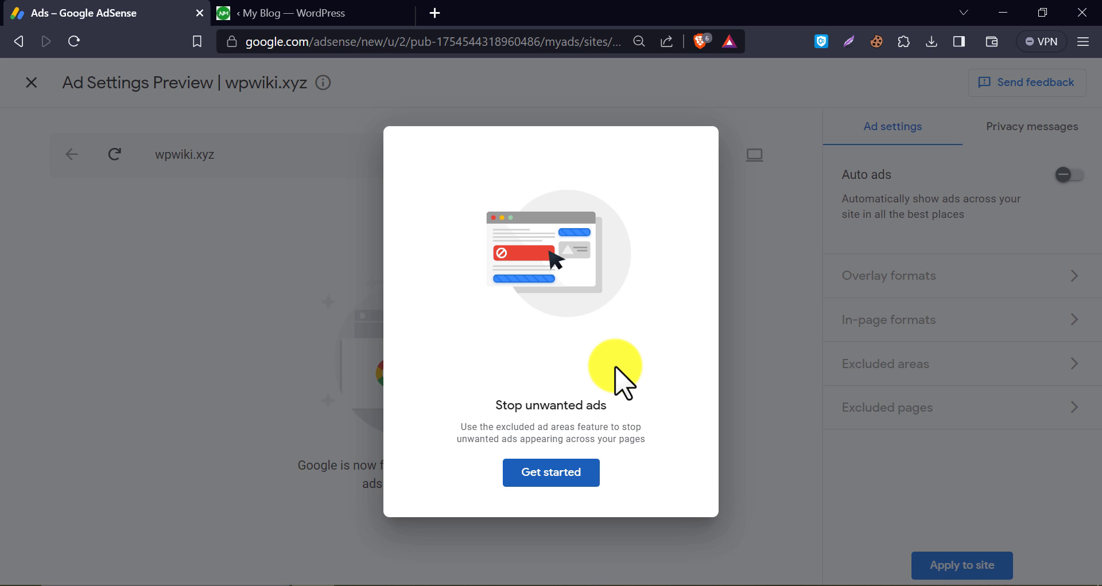
pyautogui.click(533, 473)
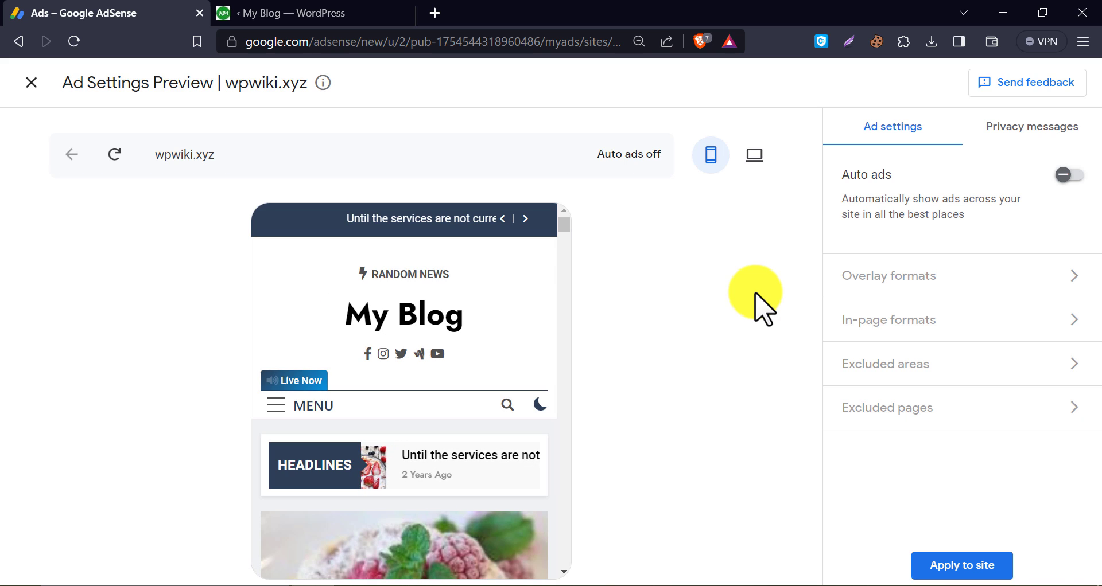
pyautogui.scroll(-10, 373, 321)
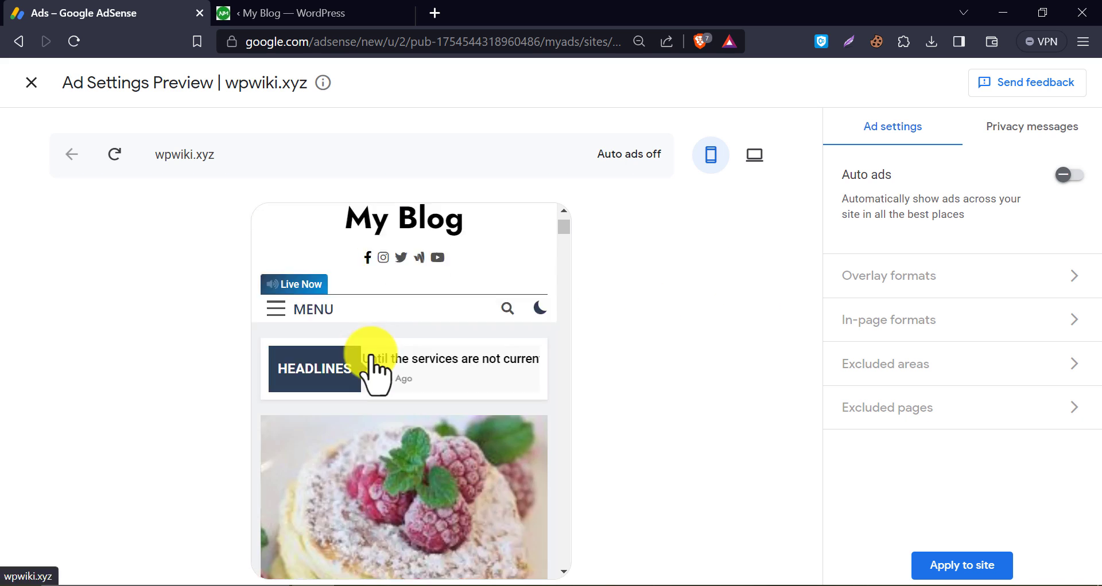
pyautogui.click(1066, 176)
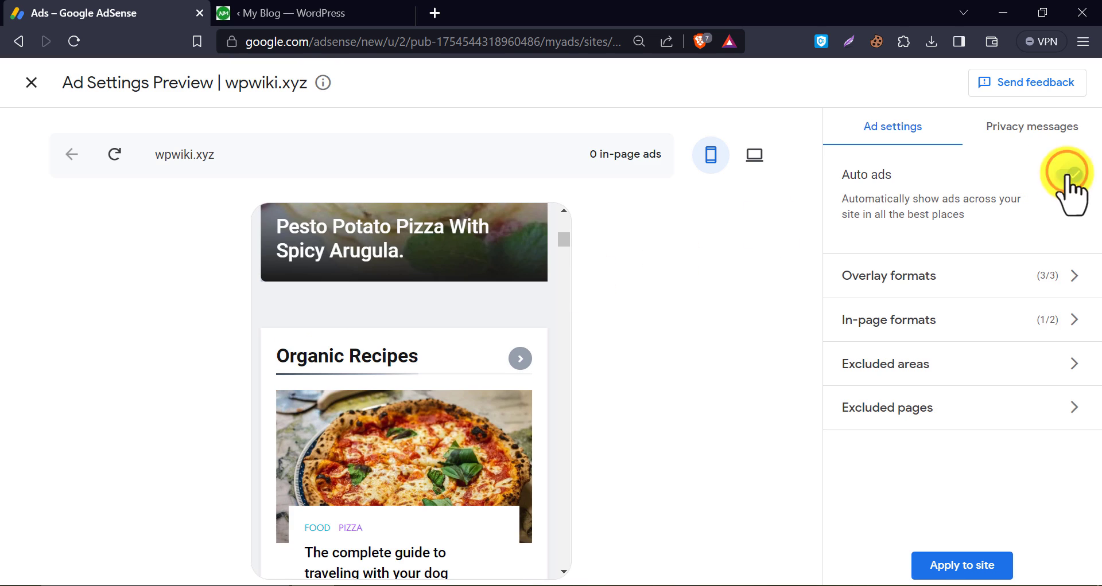
# - Keep all overlay formats and enable multiplex ads among the in-page formats
pyautogui.click(963, 285)
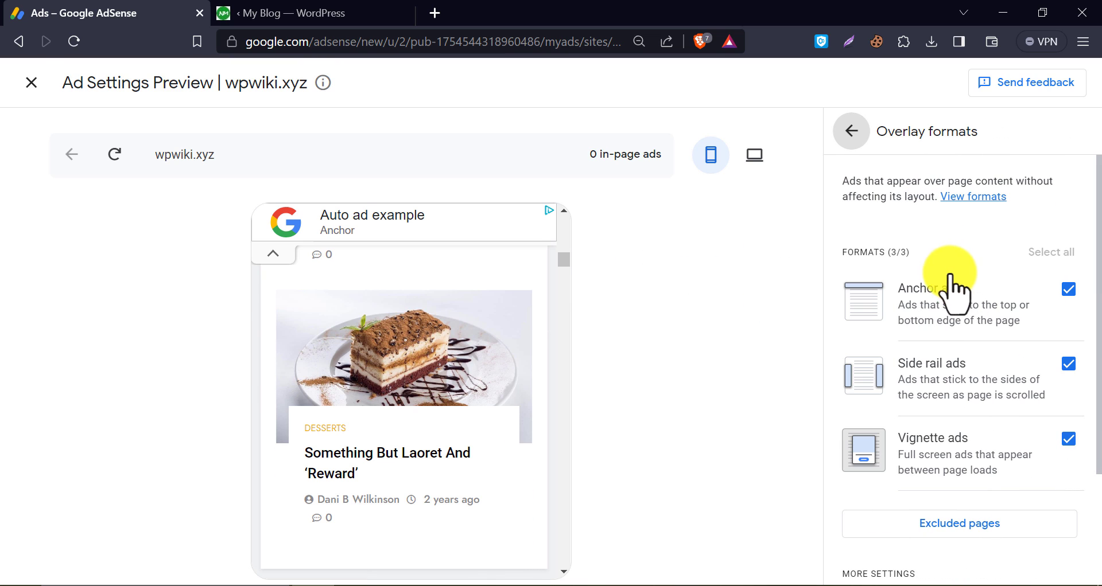
pyautogui.click(852, 131)
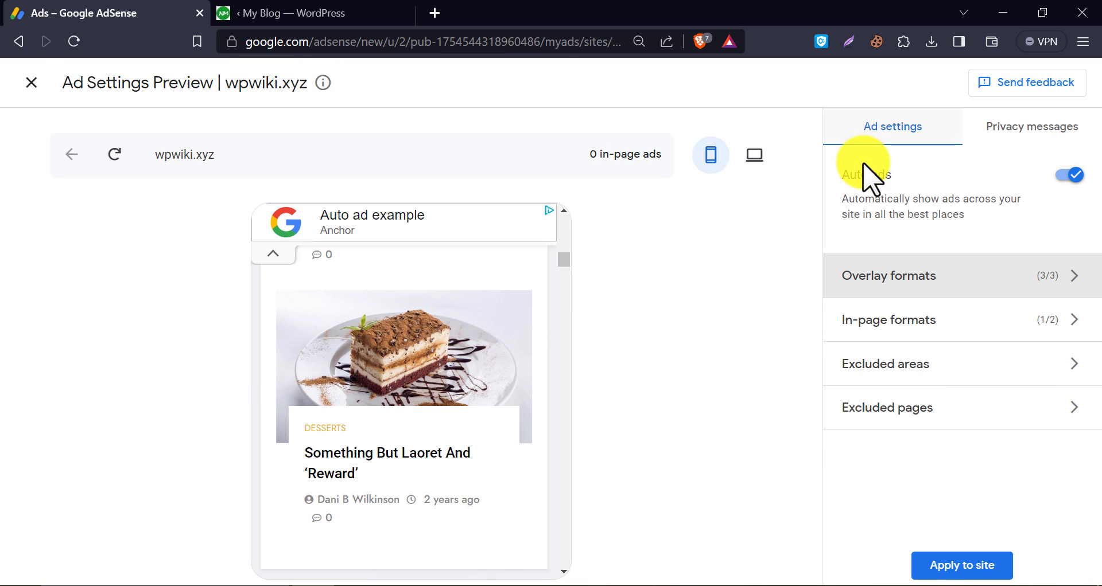
pyautogui.click(915, 316)
pyautogui.click(1068, 380)
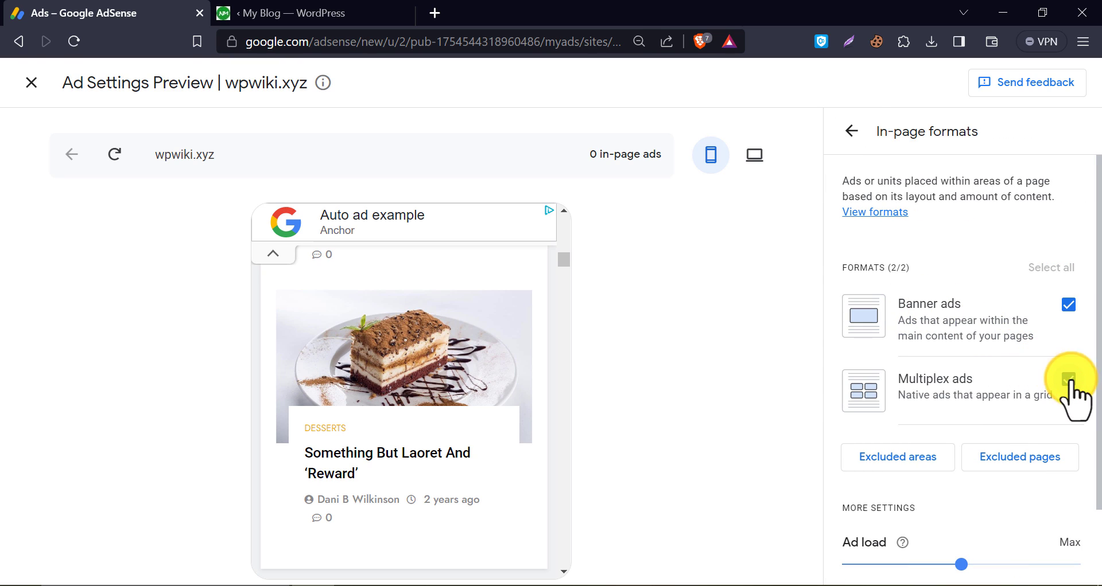
pyautogui.click(859, 141)
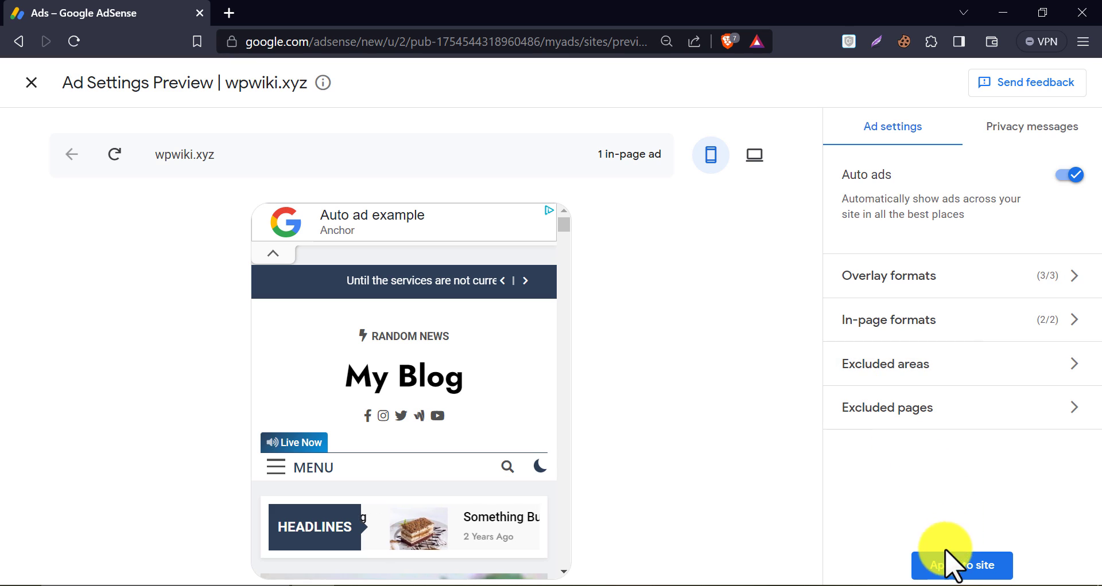
# - Apply the auto ads settings to wpwiki.xyz now and dismiss the success notice
pyautogui.click(948, 568)
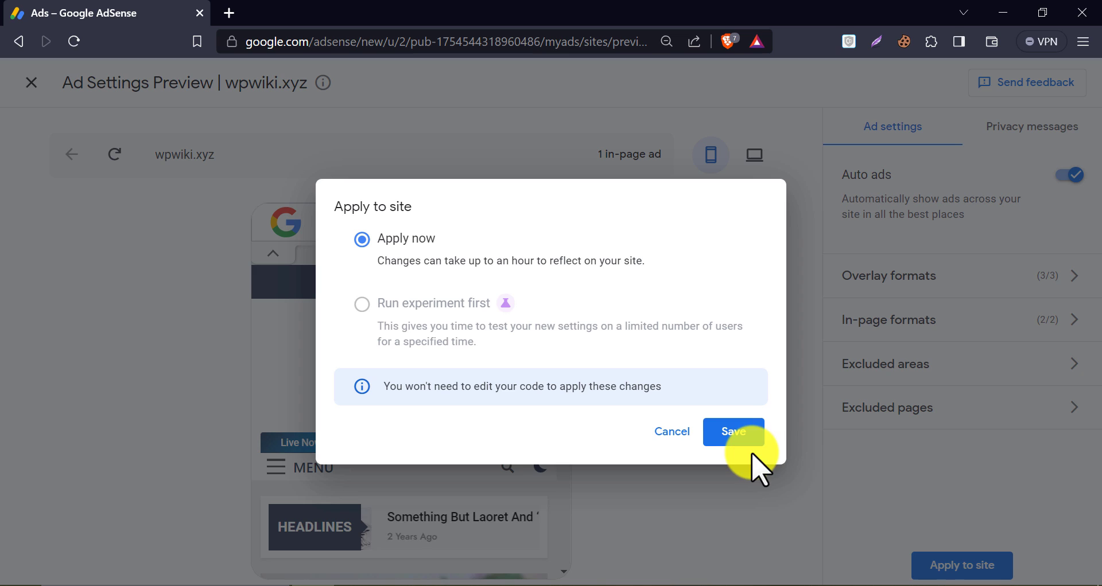
pyautogui.click(733, 432)
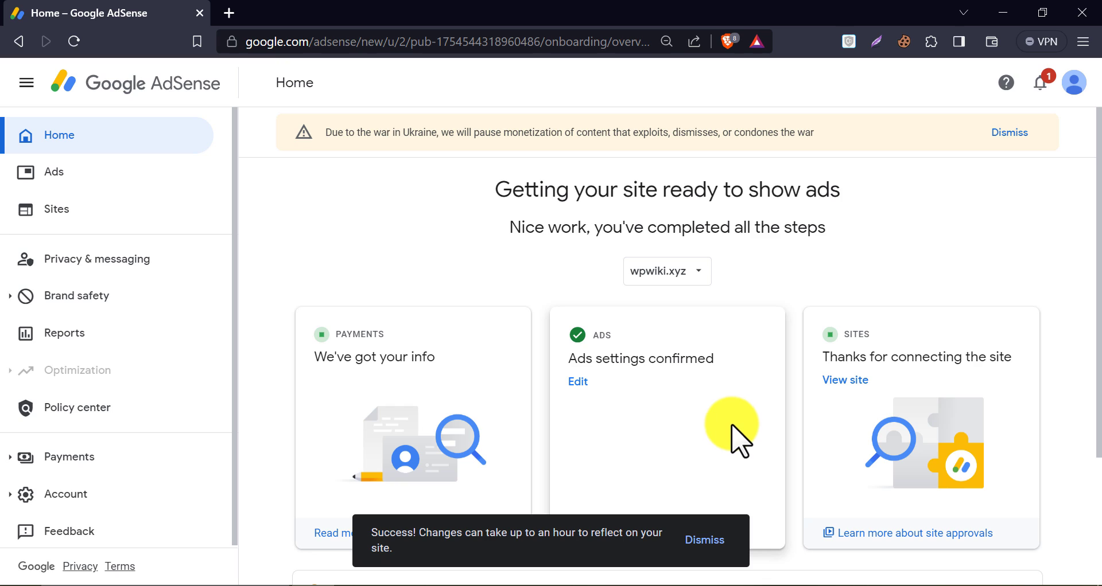
pyautogui.moveTo(568, 358); pyautogui.dragTo(775, 315)
pyautogui.click(782, 275)
pyautogui.click(706, 542)
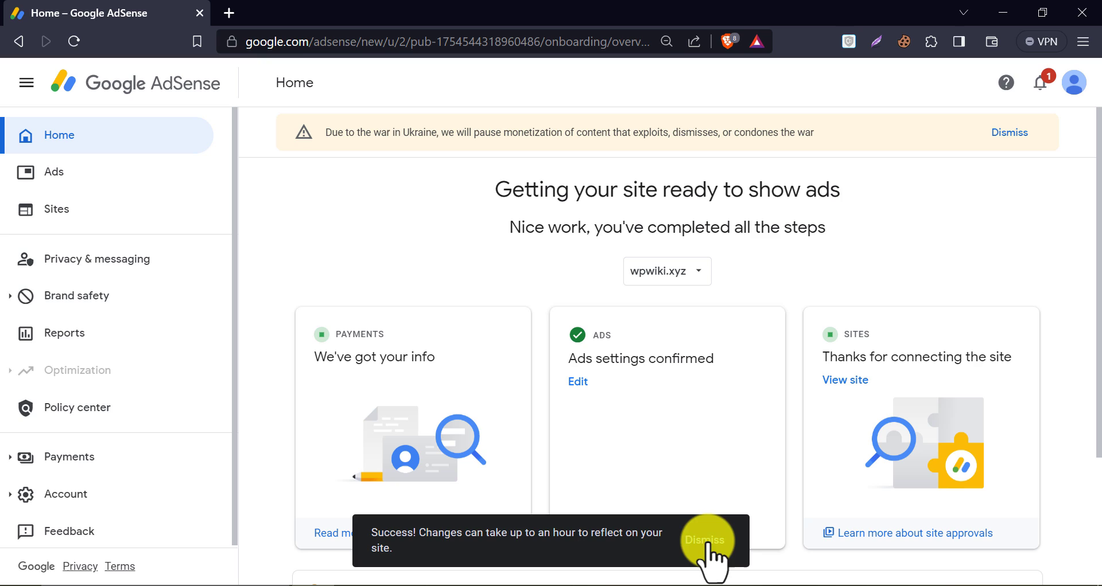